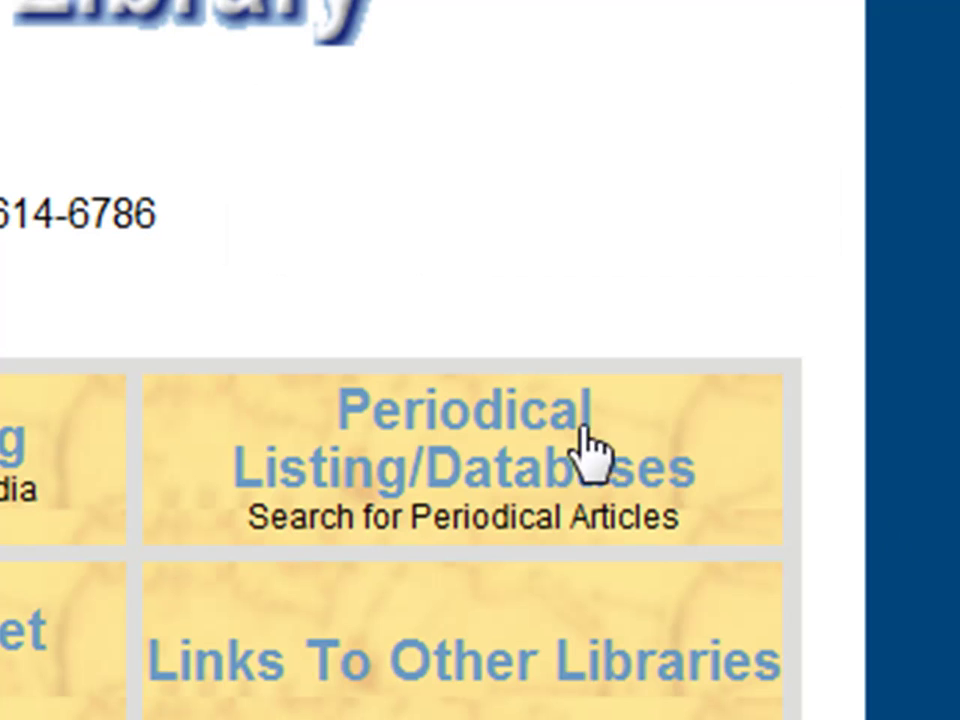
Open the library's Periodical Listing/Databases page from the home page
{"action": "left_click", "coordinate": [521, 467]}
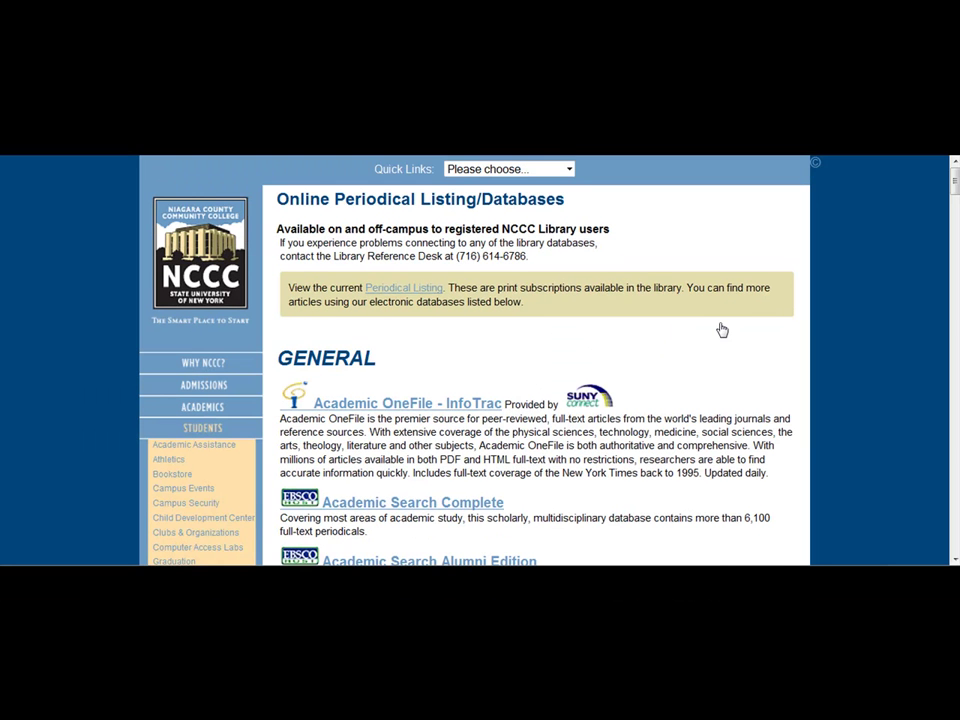
{"action": "scroll", "coordinate": [680, 440], "scroll_direction": "down", "scroll_amount": 3}
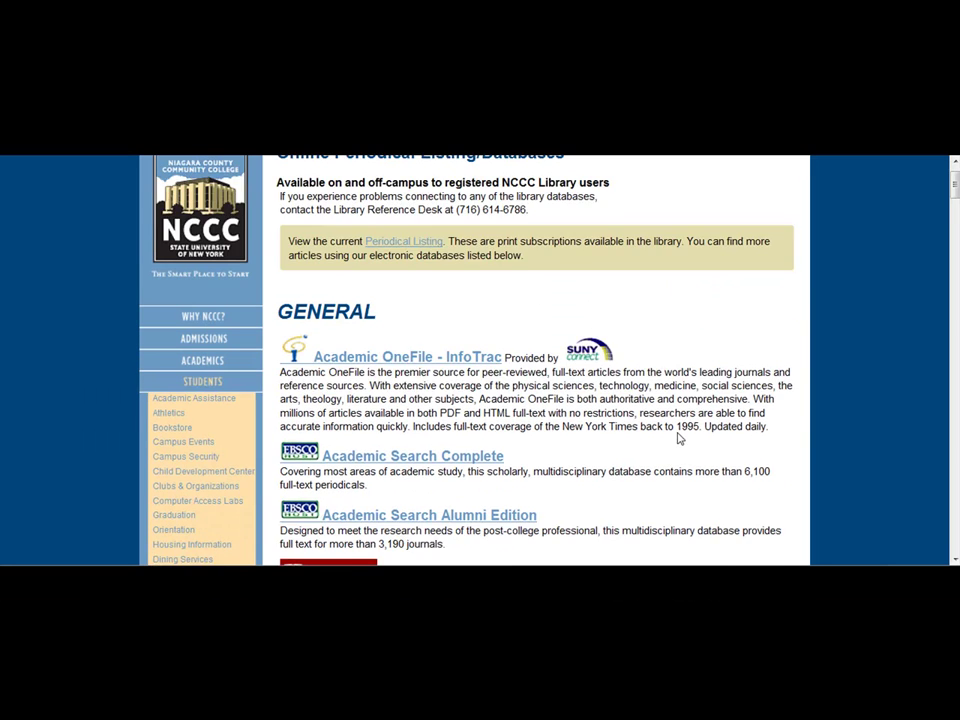
{"action": "scroll", "coordinate": [679, 438], "scroll_direction": "down", "scroll_amount": 5}
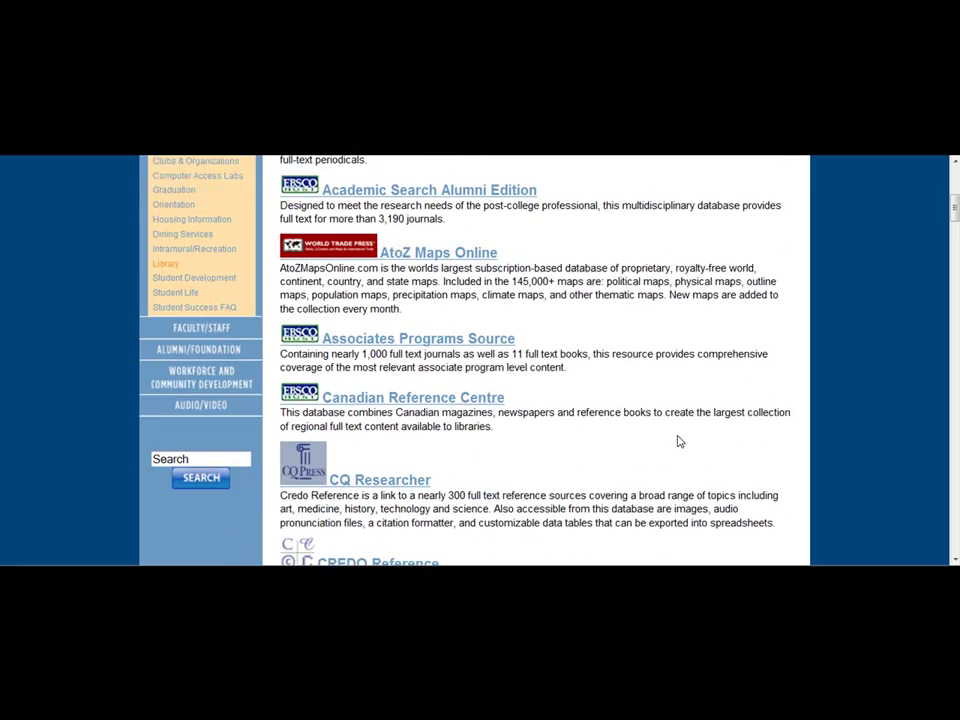
{"action": "scroll", "coordinate": [679, 440], "scroll_direction": "down", "scroll_amount": 3}
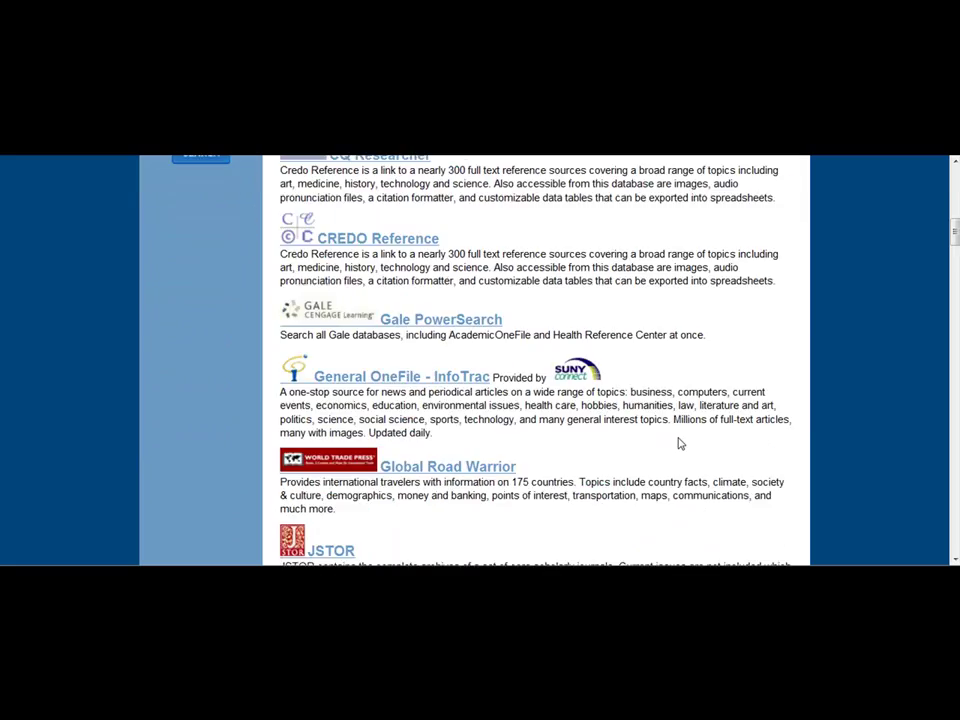
{"action": "scroll", "coordinate": [680, 442], "scroll_direction": "down", "scroll_amount": 7}
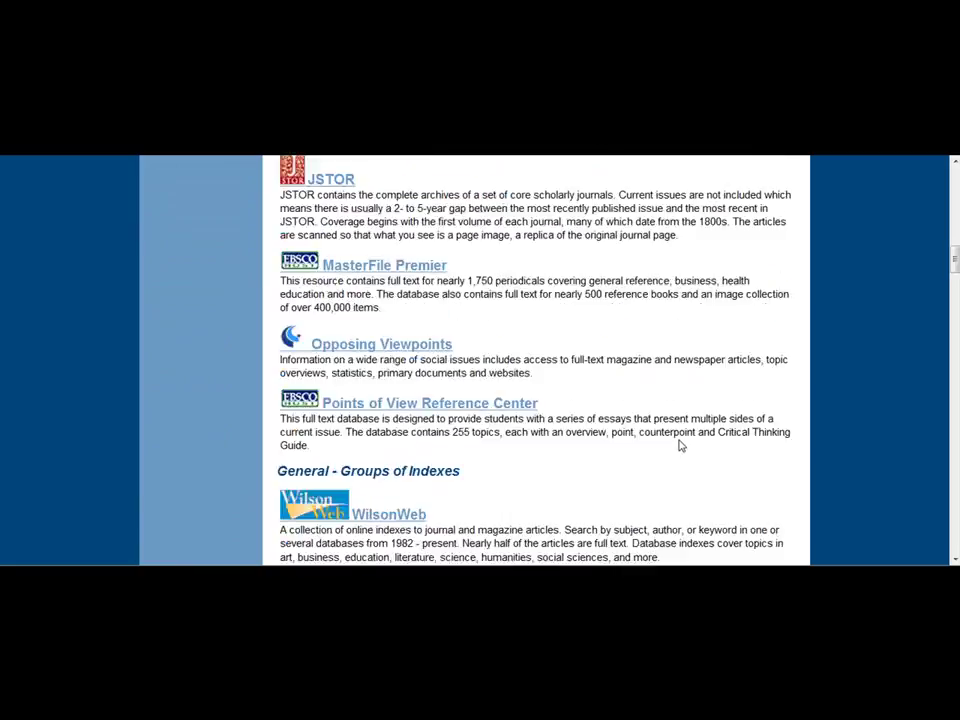
{"action": "scroll", "coordinate": [680, 440], "scroll_direction": "down", "scroll_amount": 4}
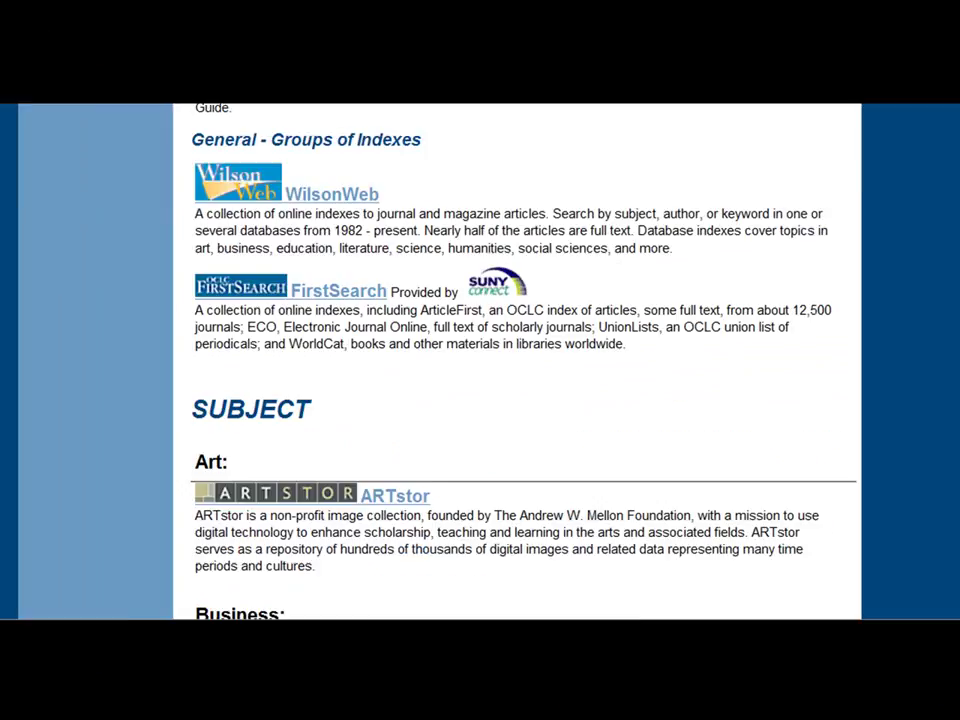
{"action": "scroll", "coordinate": [629, 460], "scroll_direction": "up", "scroll_amount": 10}
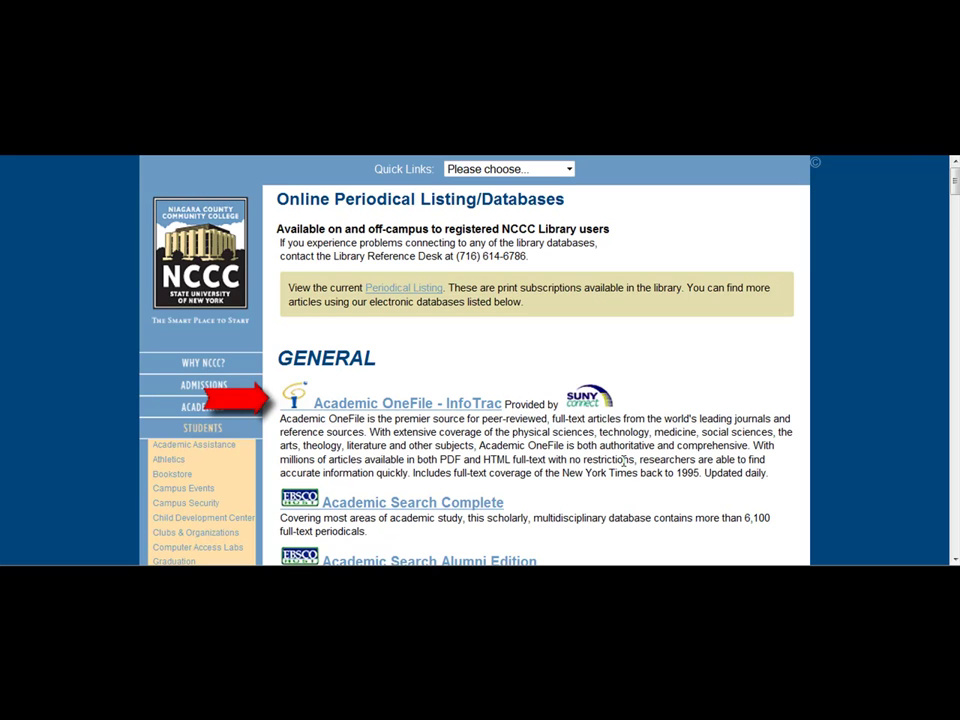
Open Academic OneFile - InfoTrac from the GENERAL database list
{"action": "left_click", "coordinate": [360, 403]}
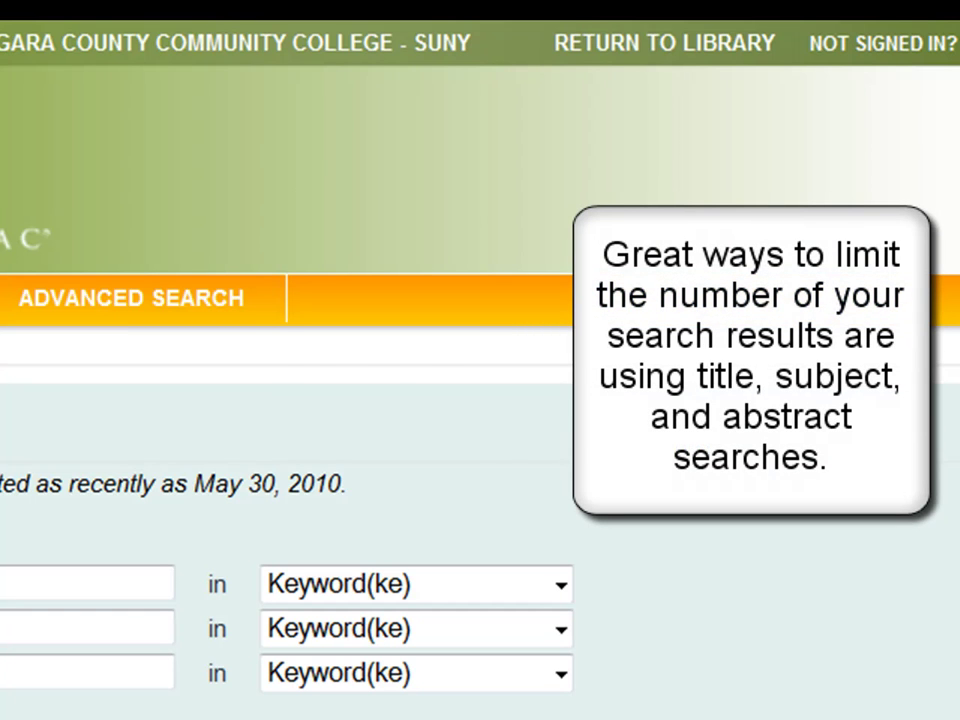
{"action": "left_click", "coordinate": [560, 584]}
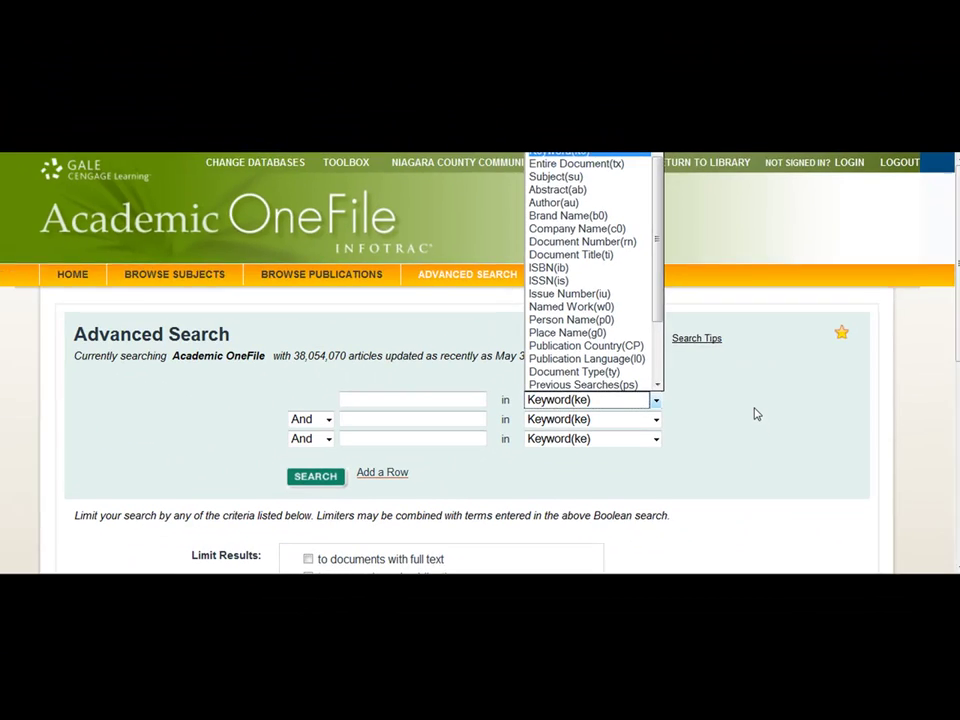
{"action": "scroll", "coordinate": [756, 411], "scroll_direction": "down", "scroll_amount": 3}
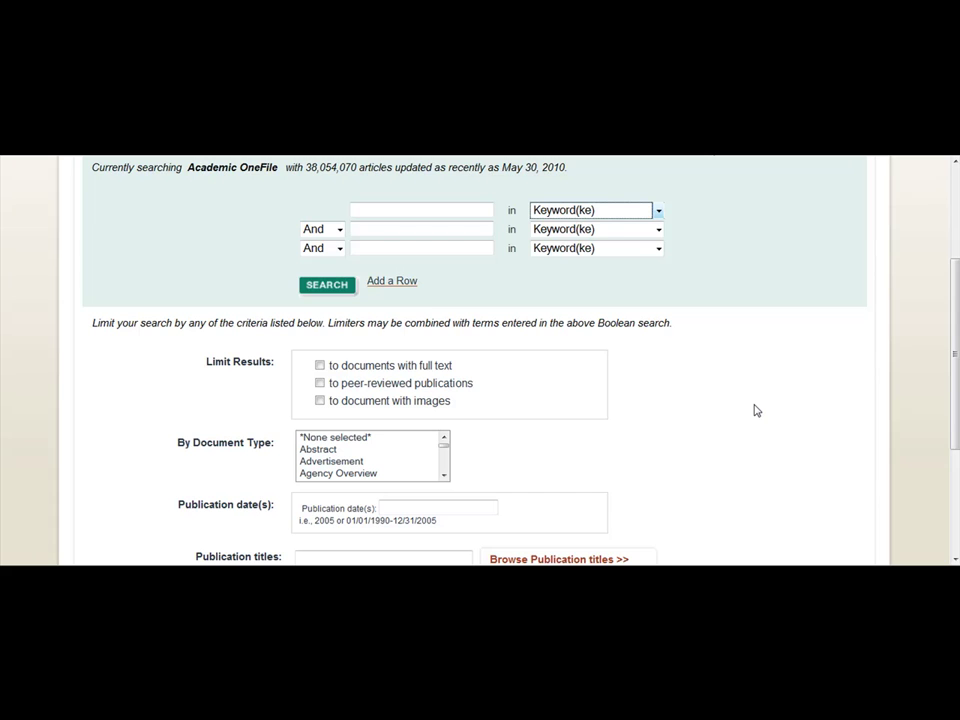
Enter 'baseball' in the first search row and 'steroids' in the second
{"action": "left_click", "coordinate": [354, 210]}
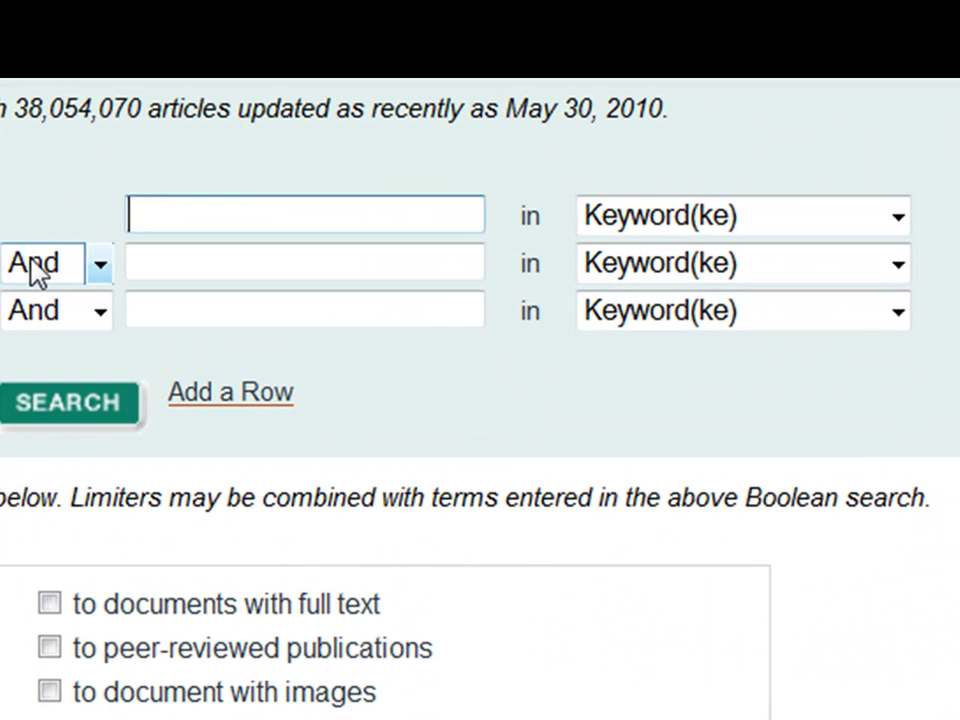
{"action": "type", "text": "baseball"}
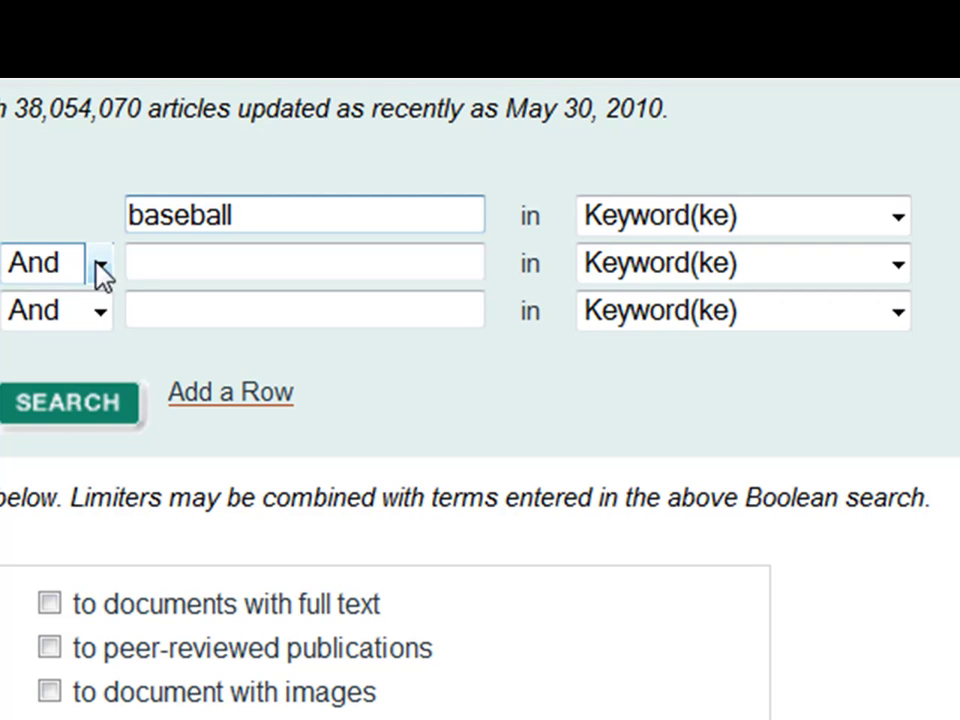
{"action": "left_click", "coordinate": [176, 266]}
{"action": "type", "text": "steroi"}
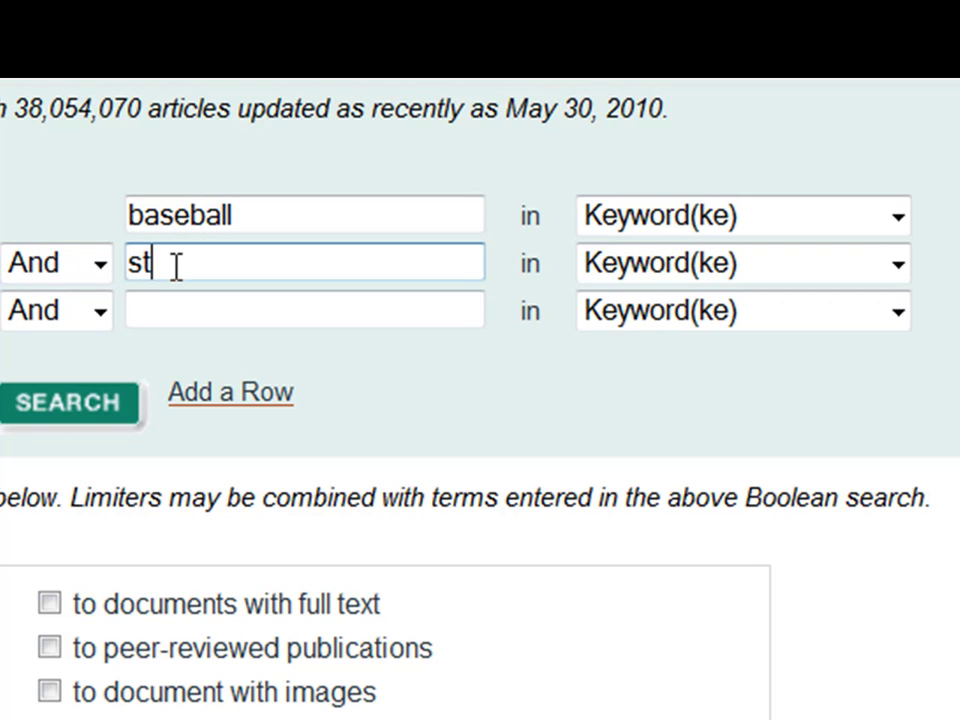
{"action": "type", "text": "ds"}
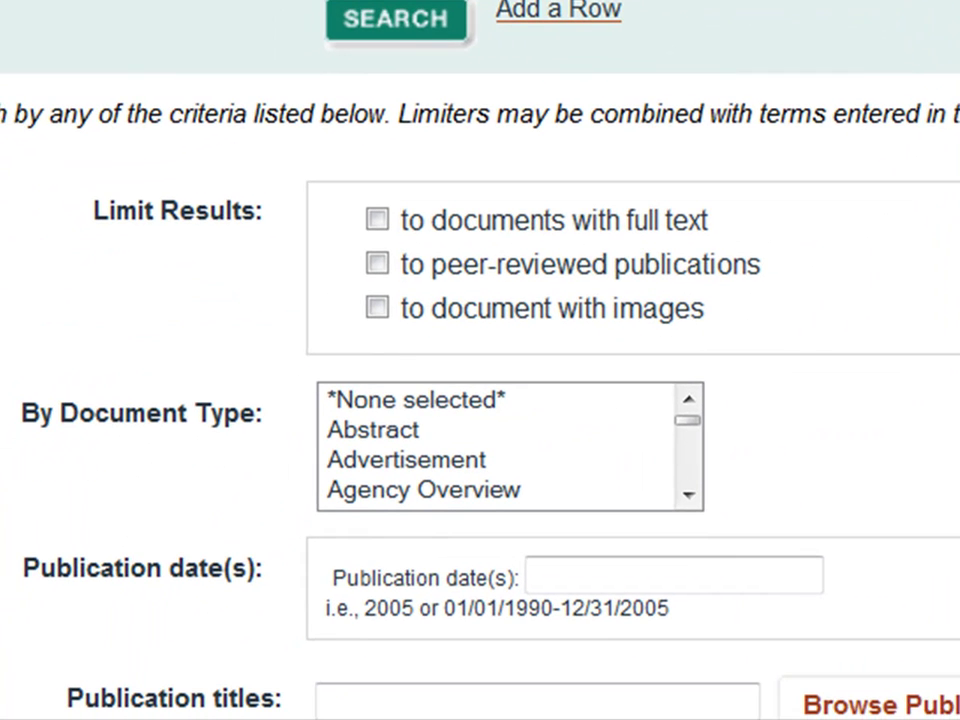
Limit to peer-reviewed publications dated 2008-2010 and run the search
{"action": "left_click", "coordinate": [377, 264]}
{"action": "left_click", "coordinate": [677, 581]}
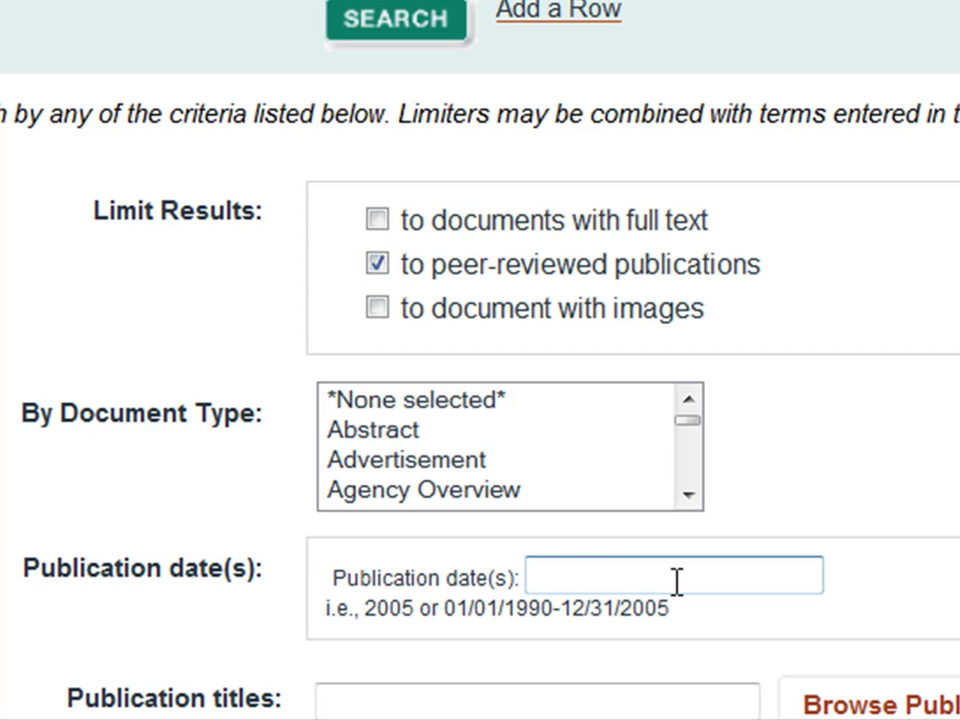
{"action": "type", "text": "2008-20"}
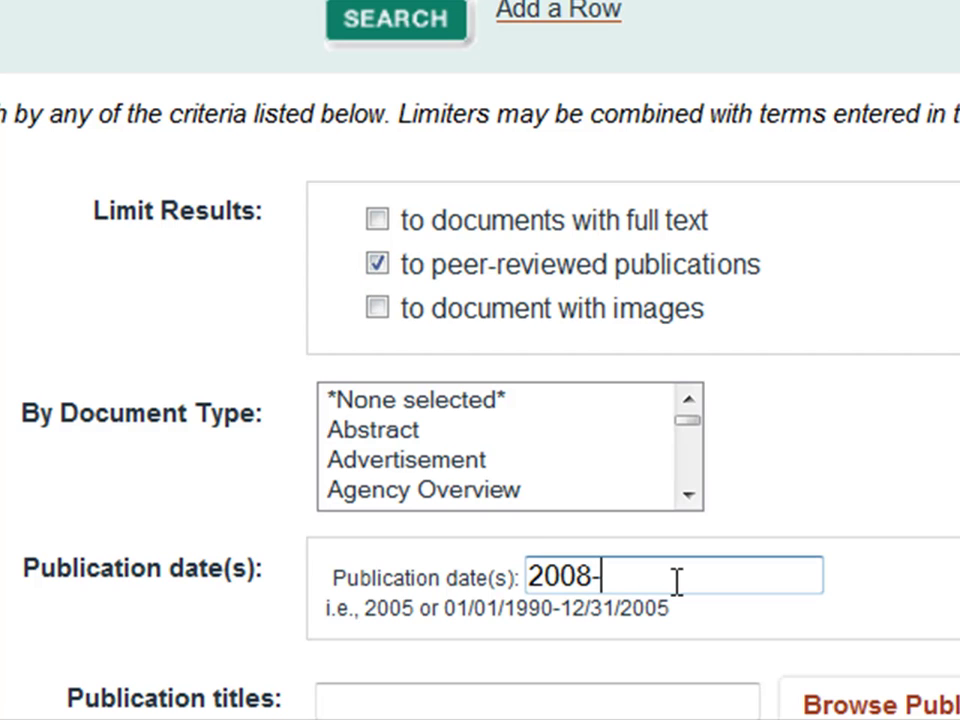
{"action": "type", "text": "10"}
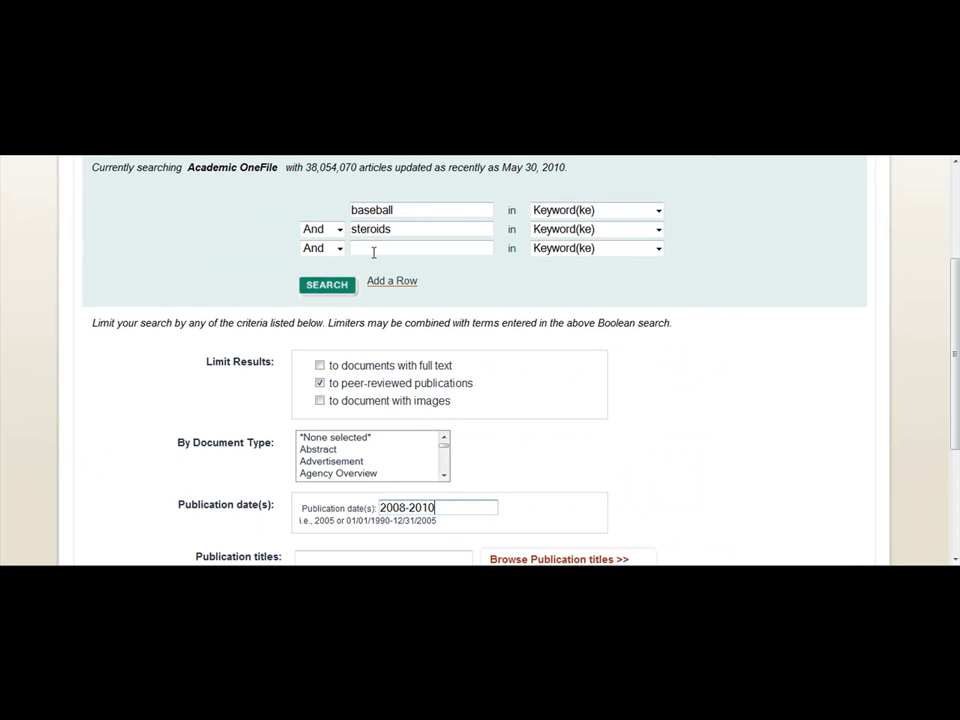
{"action": "left_click", "coordinate": [322, 287]}
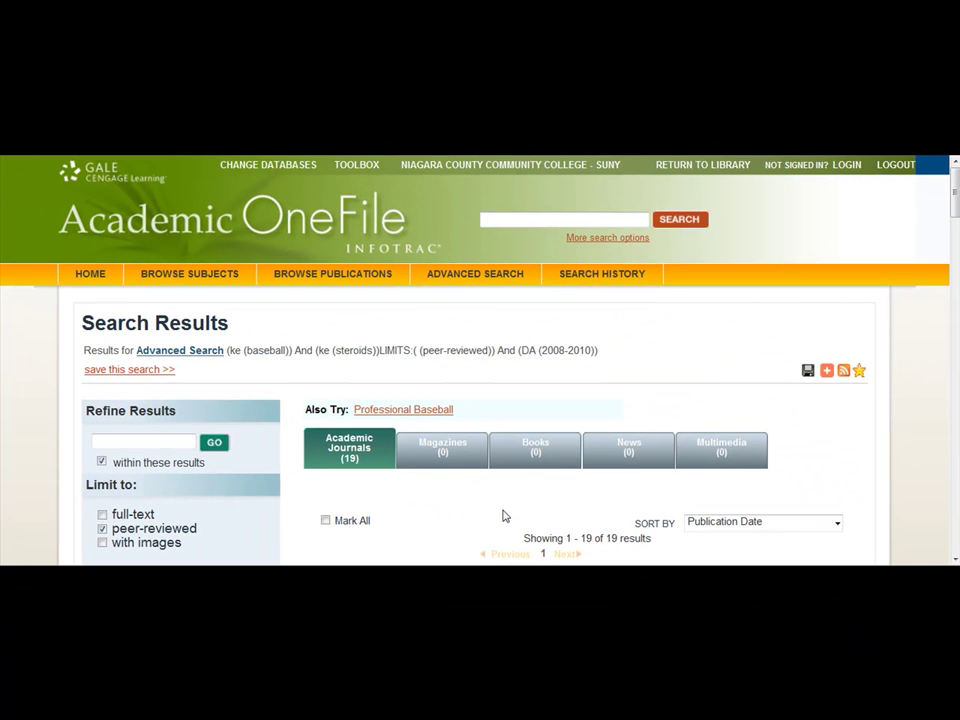
Scroll down the results to the 'College students' perceptions of athletes who cheat' article
{"action": "scroll", "coordinate": [503, 516], "scroll_direction": "down", "scroll_amount": 7}
{"action": "scroll", "coordinate": [503, 510], "scroll_direction": "down", "scroll_amount": 3}
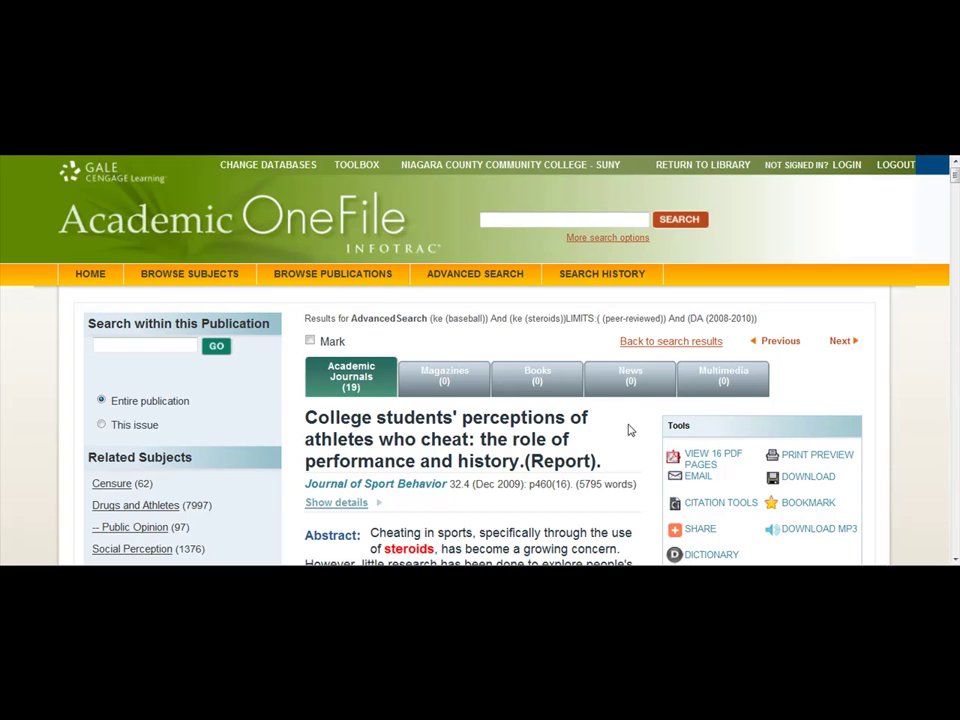
{"action": "scroll", "coordinate": [628, 428], "scroll_direction": "down", "scroll_amount": 5}
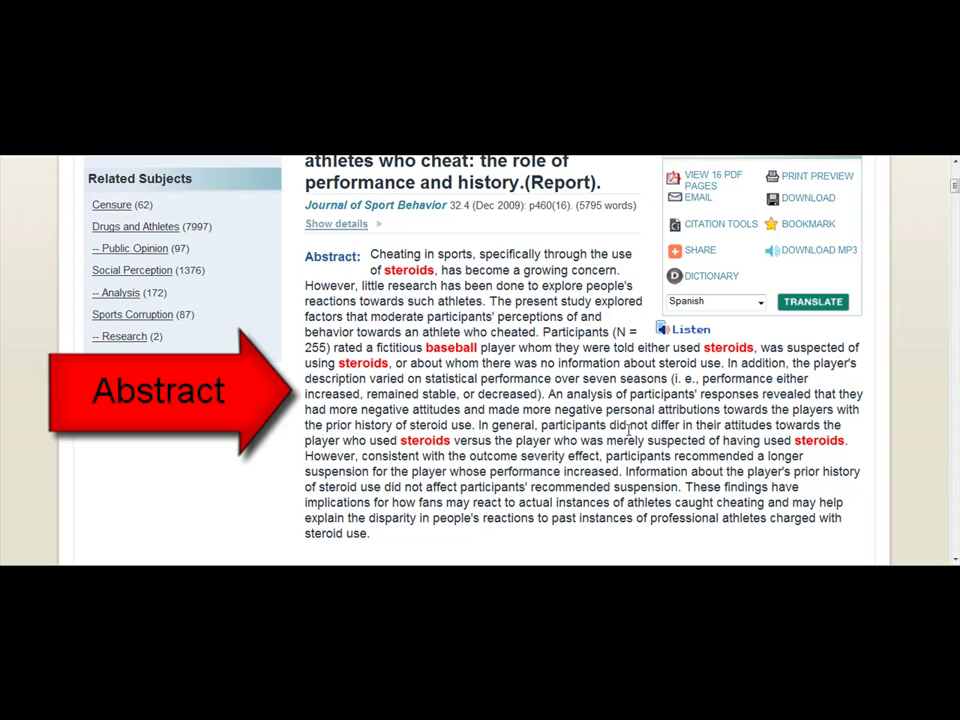
{"action": "scroll", "coordinate": [628, 430], "scroll_direction": "down", "scroll_amount": 10}
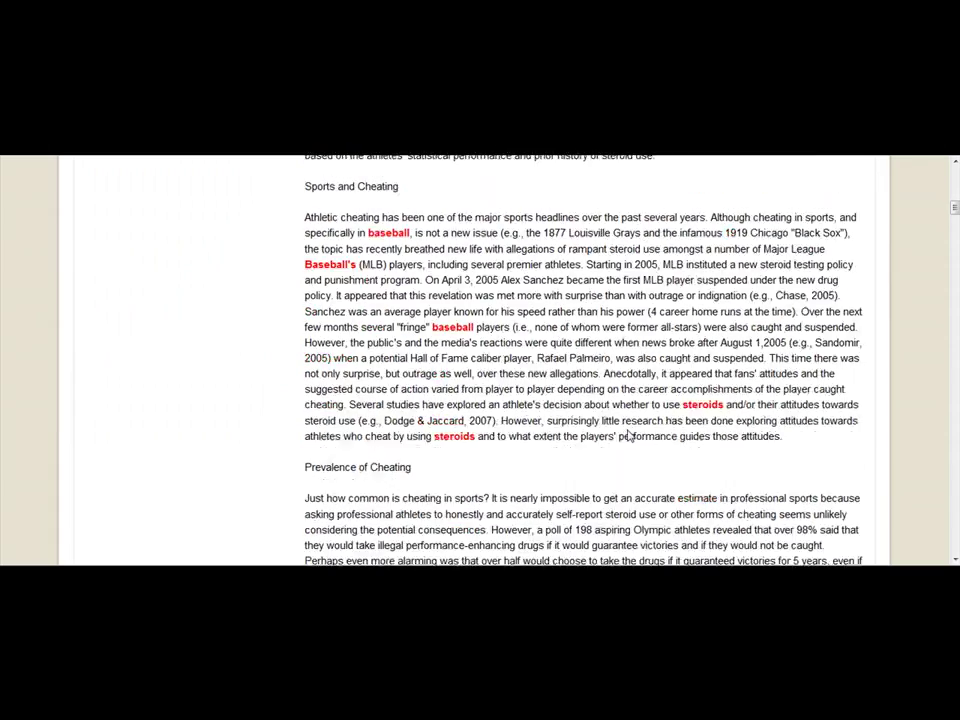
{"action": "scroll", "coordinate": [628, 437], "scroll_direction": "down", "scroll_amount": 2}
{"action": "scroll", "coordinate": [628, 437], "scroll_direction": "down", "scroll_amount": 2}
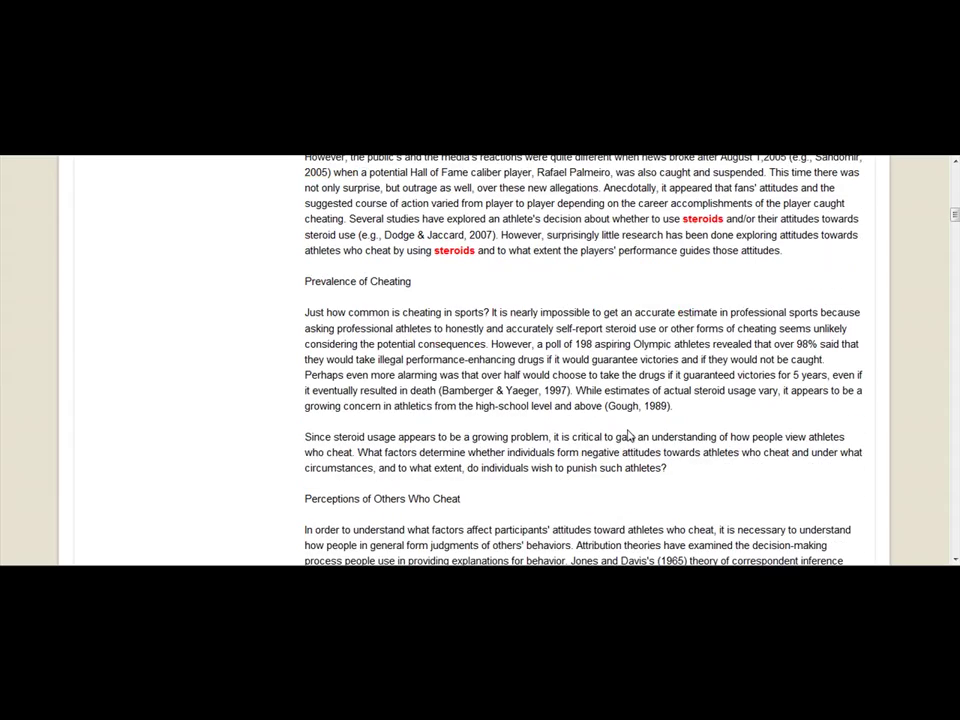
{"action": "scroll", "coordinate": [628, 437], "scroll_direction": "up", "scroll_amount": 10}
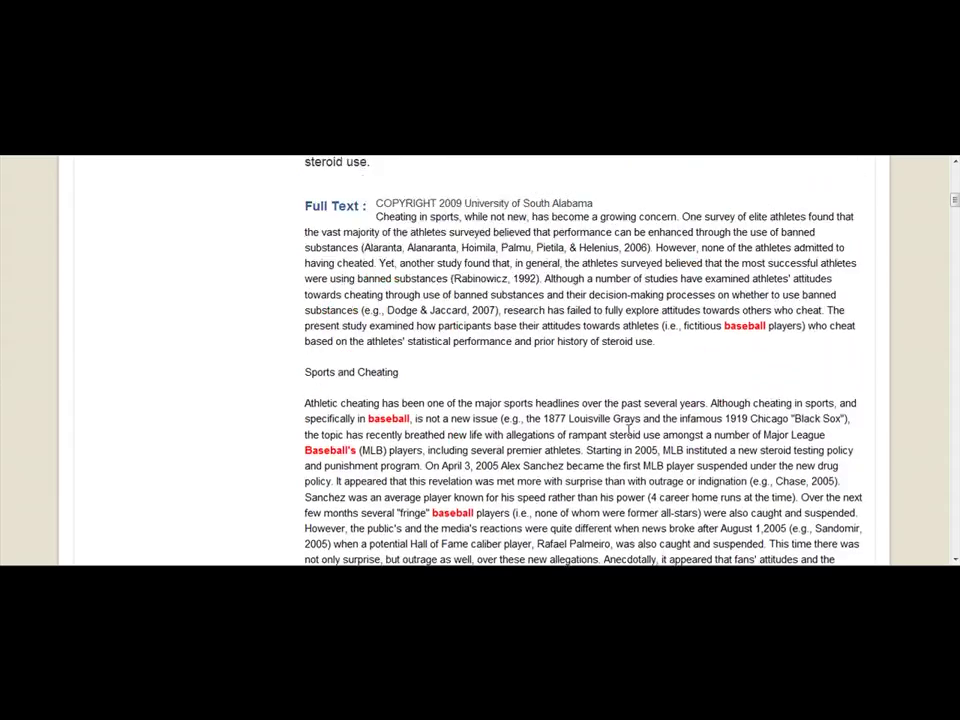
{"action": "scroll", "coordinate": [628, 435], "scroll_direction": "up", "scroll_amount": 8}
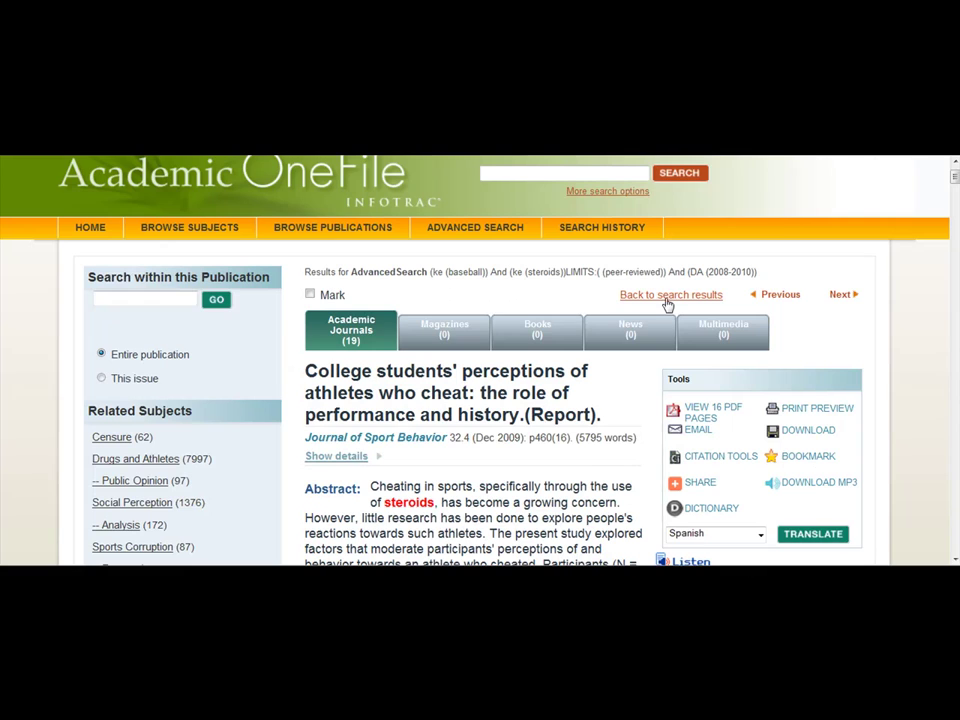
Return to the results and check Article Linker for the budesonide asthma article
{"action": "left_click", "coordinate": [664, 304]}
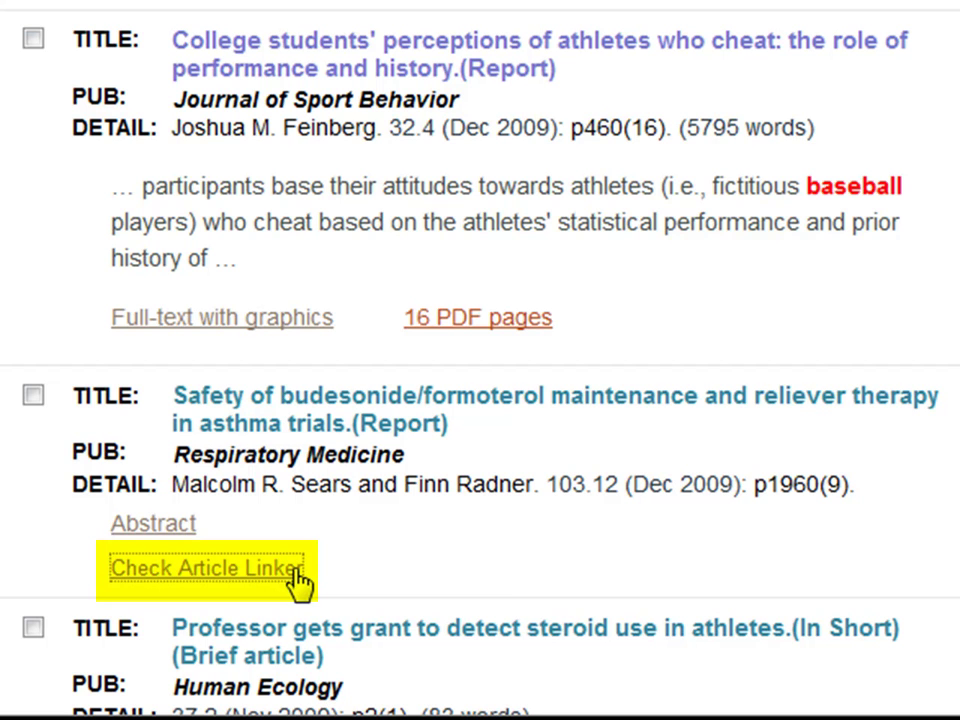
{"action": "left_click", "coordinate": [298, 580]}
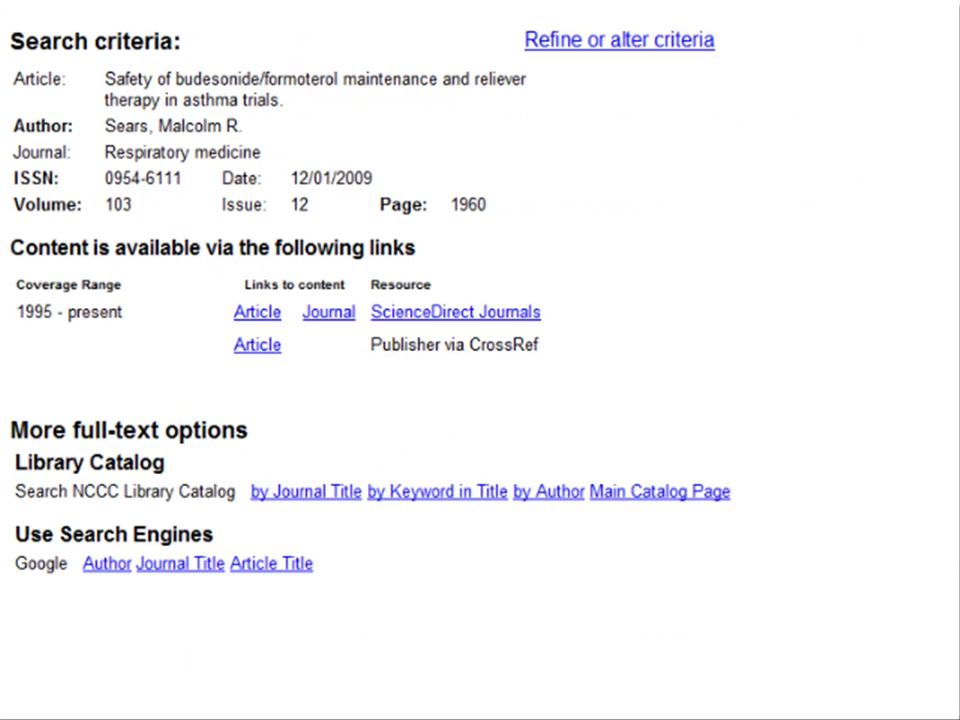